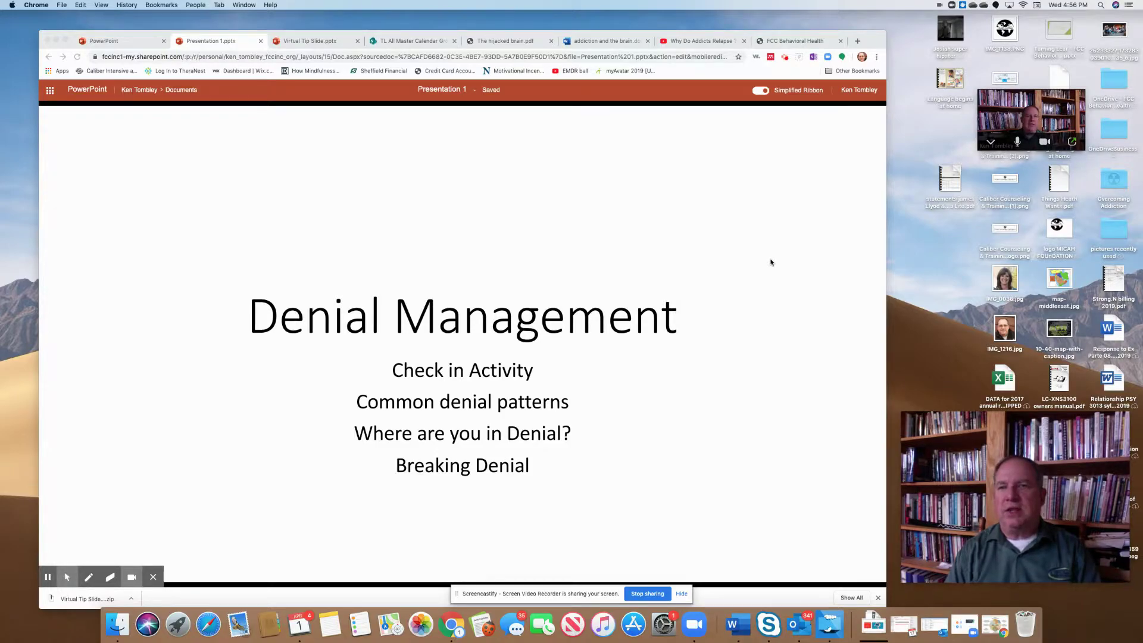
# - Switch to the Virtual Tip Slide presentation, showing its title slide on videos and visual aids
pyautogui.click(296, 42)
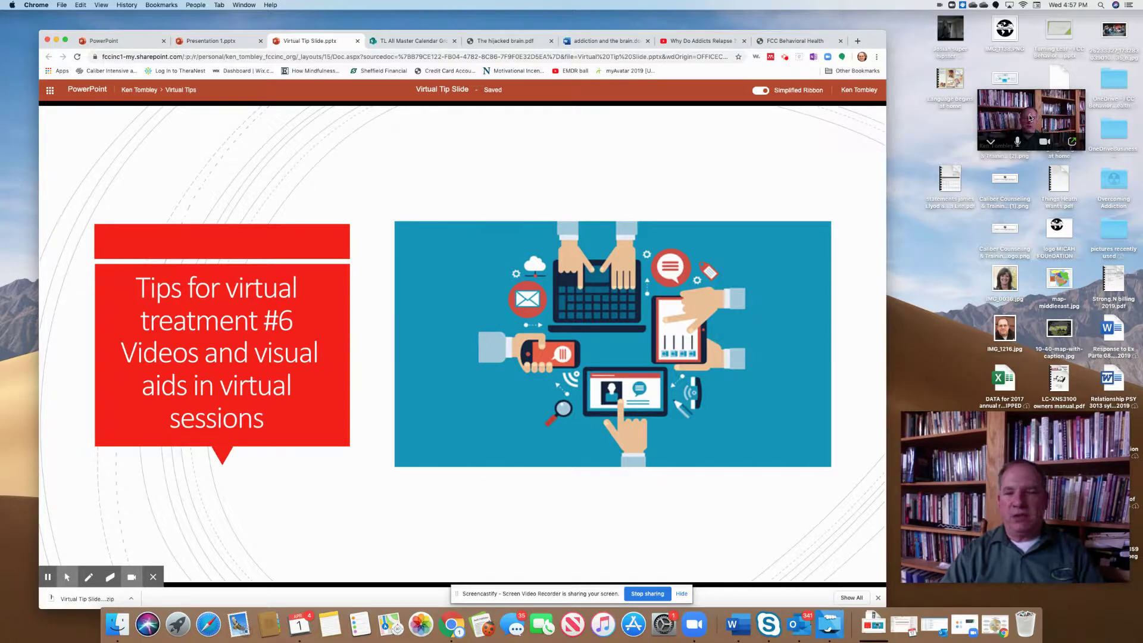
pyautogui.moveTo(969, 418)
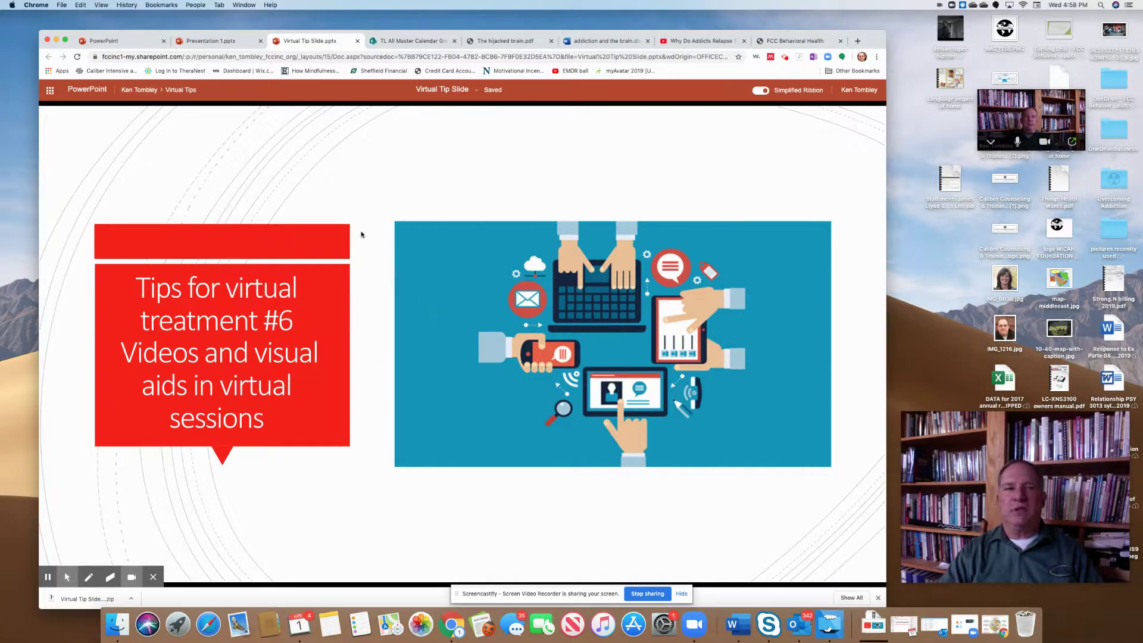
# - Return to the Denial Management presentation, then go to the PowerPoint start page with templates and recent files
pyautogui.click(218, 46)
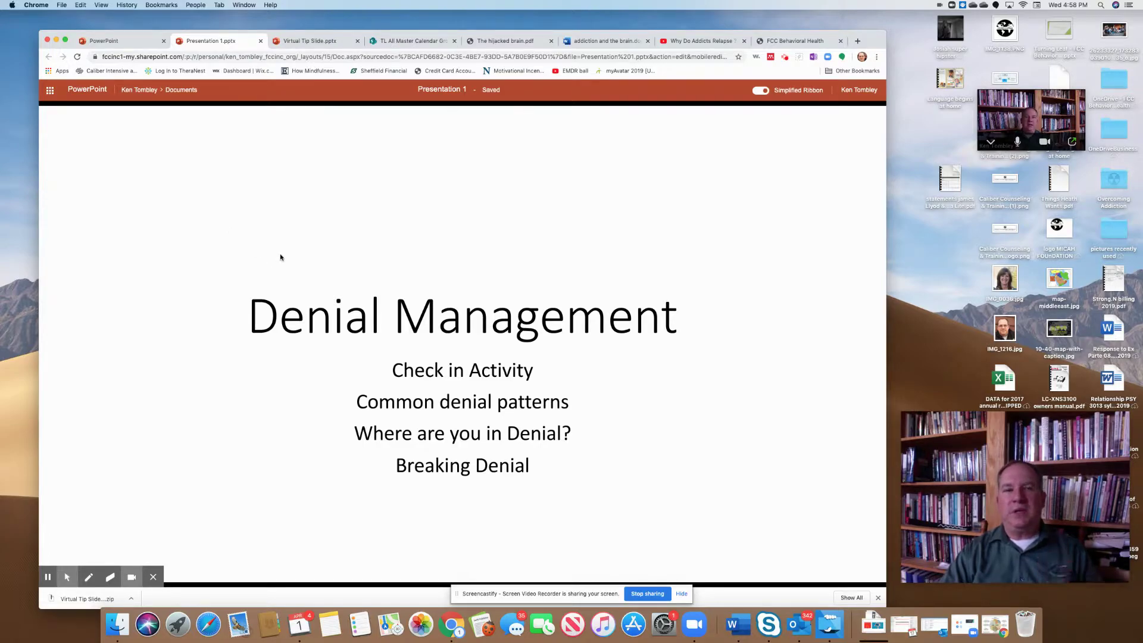
pyautogui.click(133, 44)
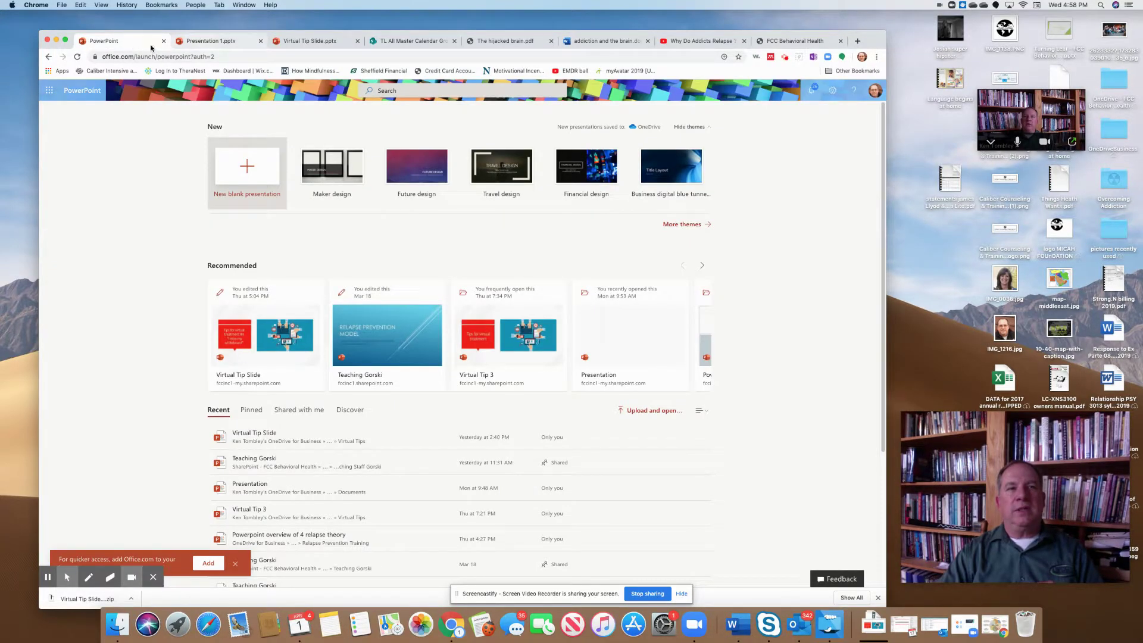
# - Create a blank presentation titled 'Denial Management' with the subtitle 'agenda goes here'
pyautogui.click(242, 163)
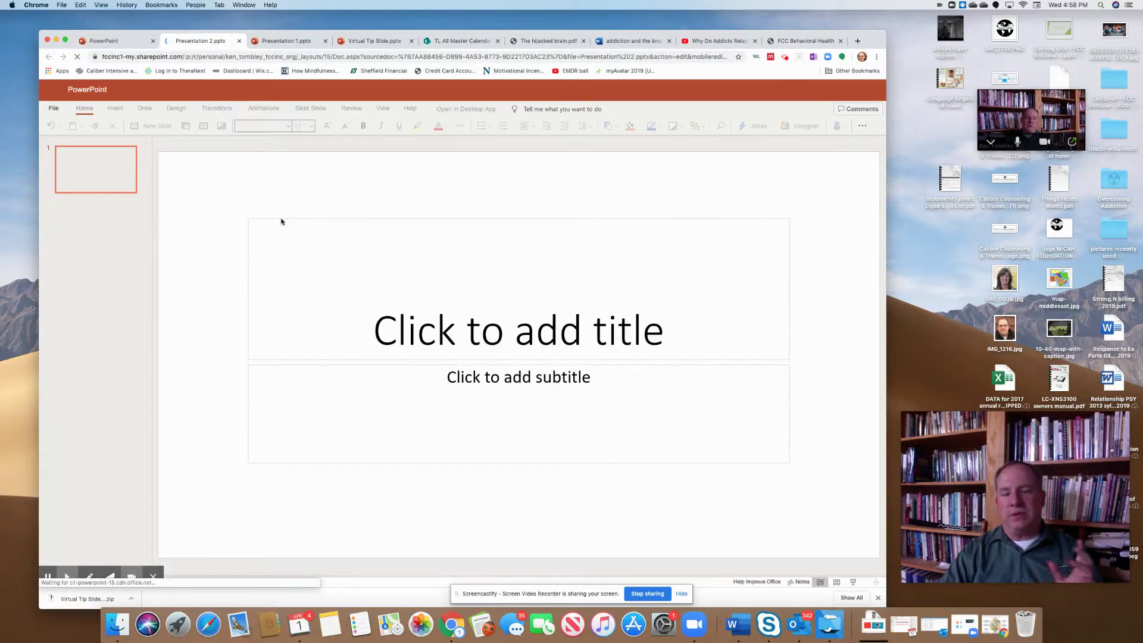
pyautogui.click(479, 339)
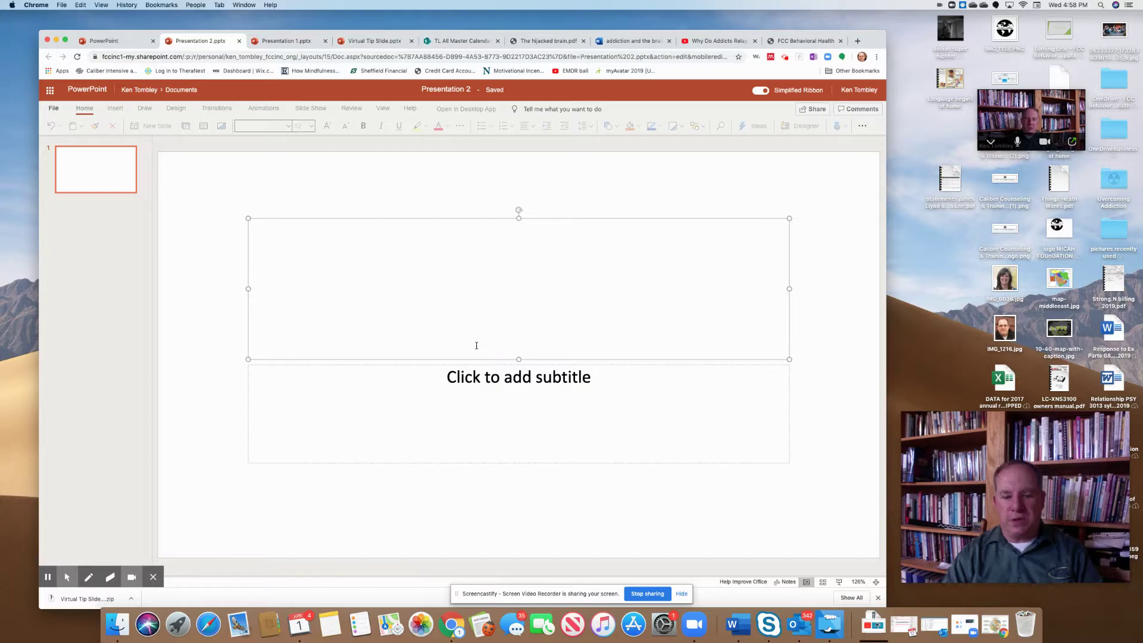
pyautogui.write('Denial ')
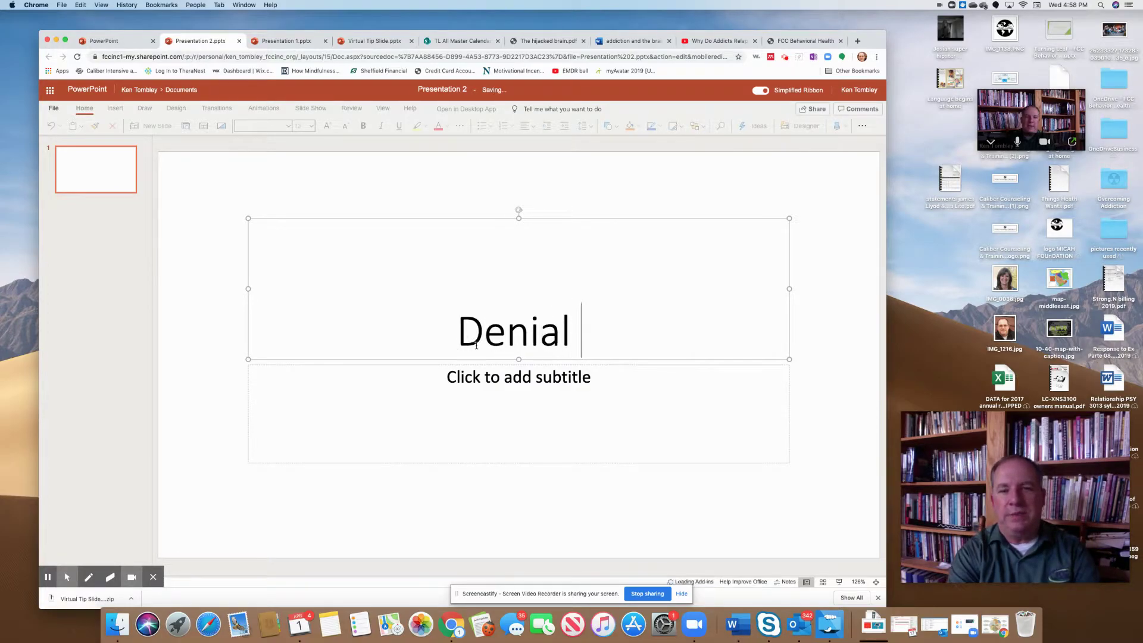
pyautogui.write('Management')
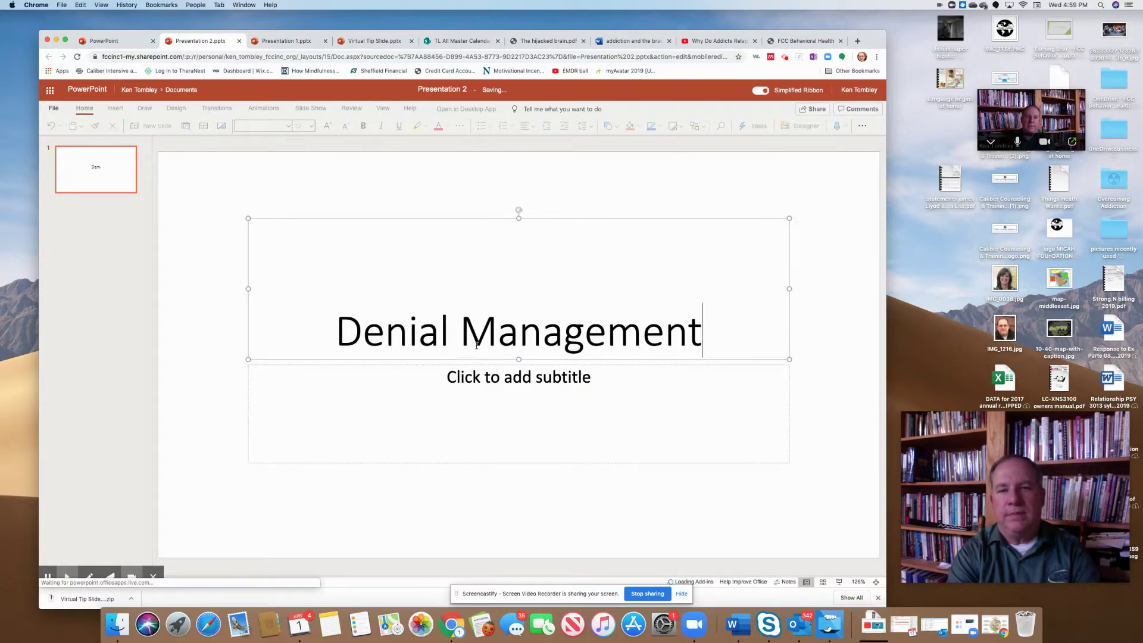
pyautogui.click(503, 379)
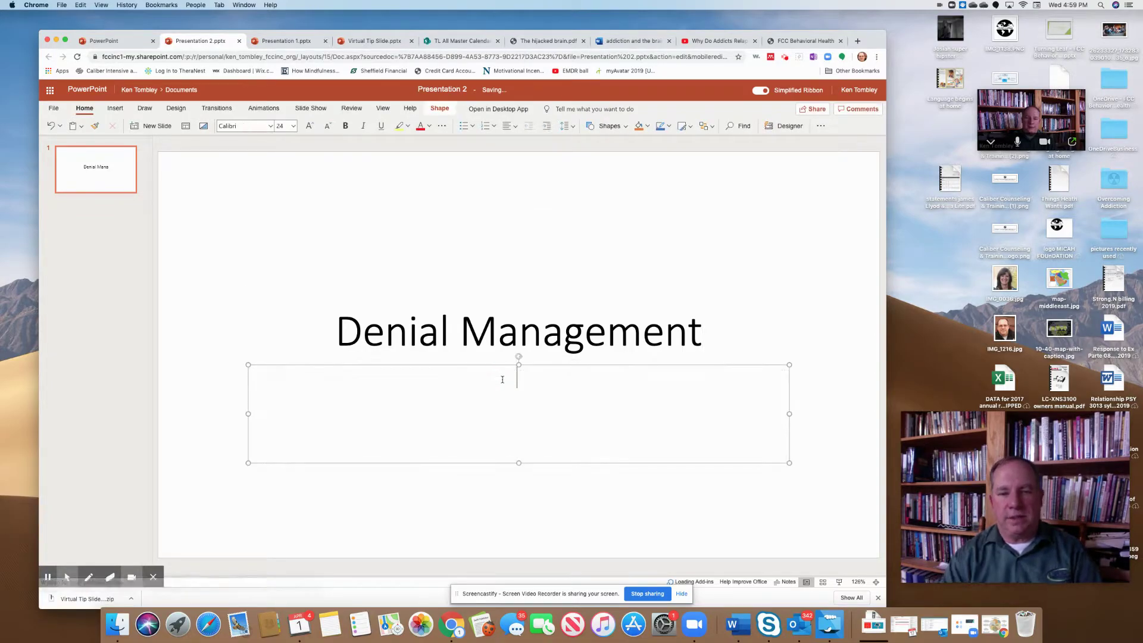
pyautogui.write('agend')
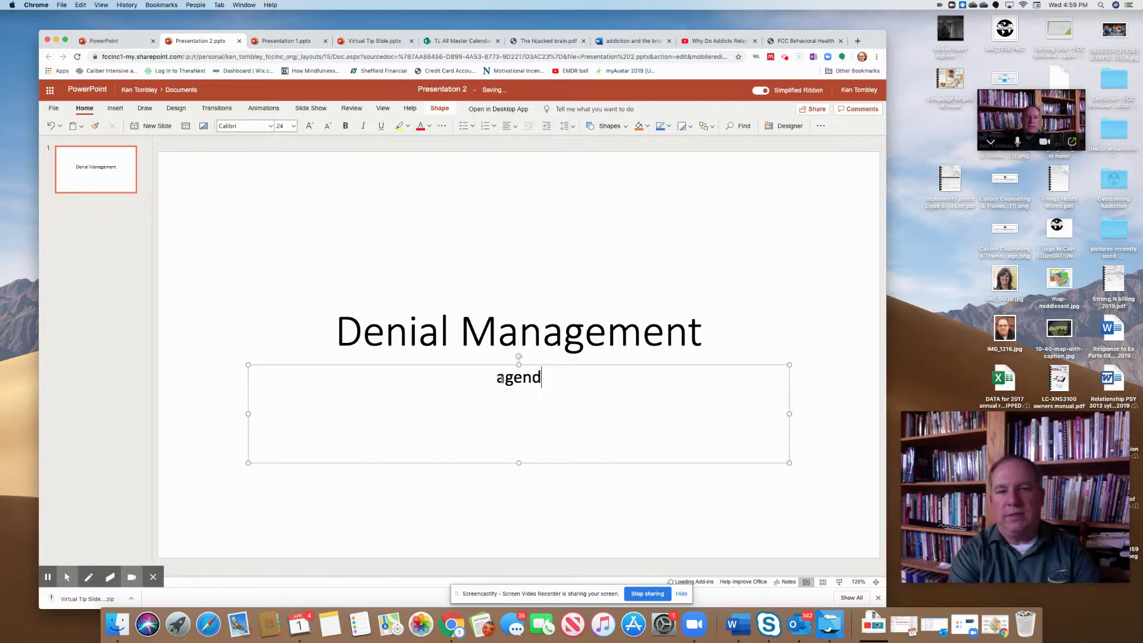
pyautogui.write('a goes here')
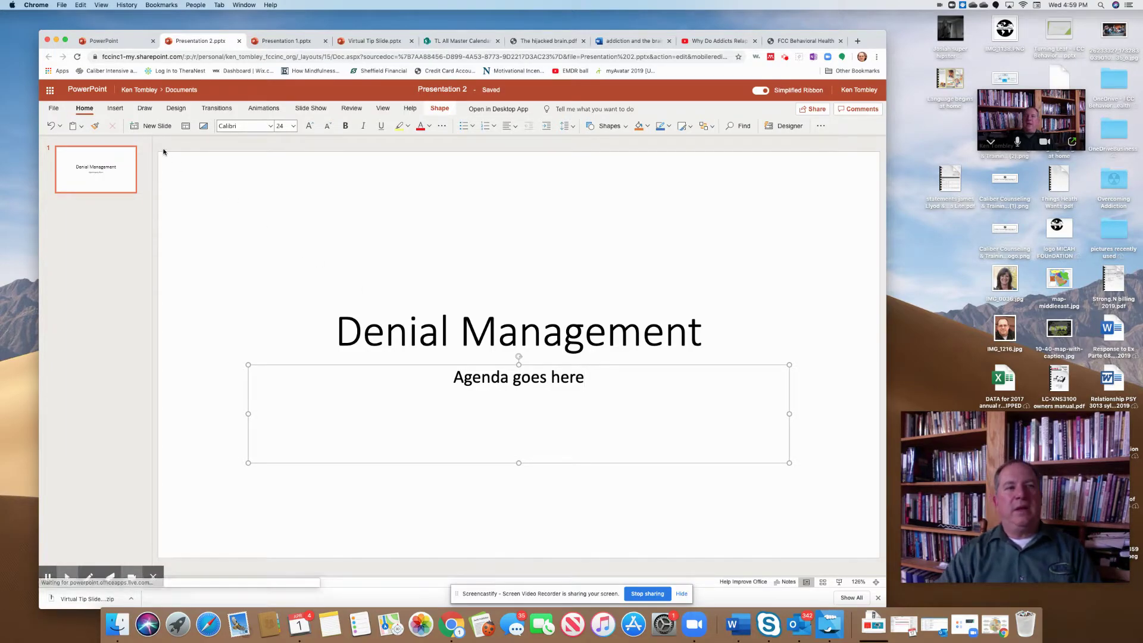
pyautogui.click(208, 215)
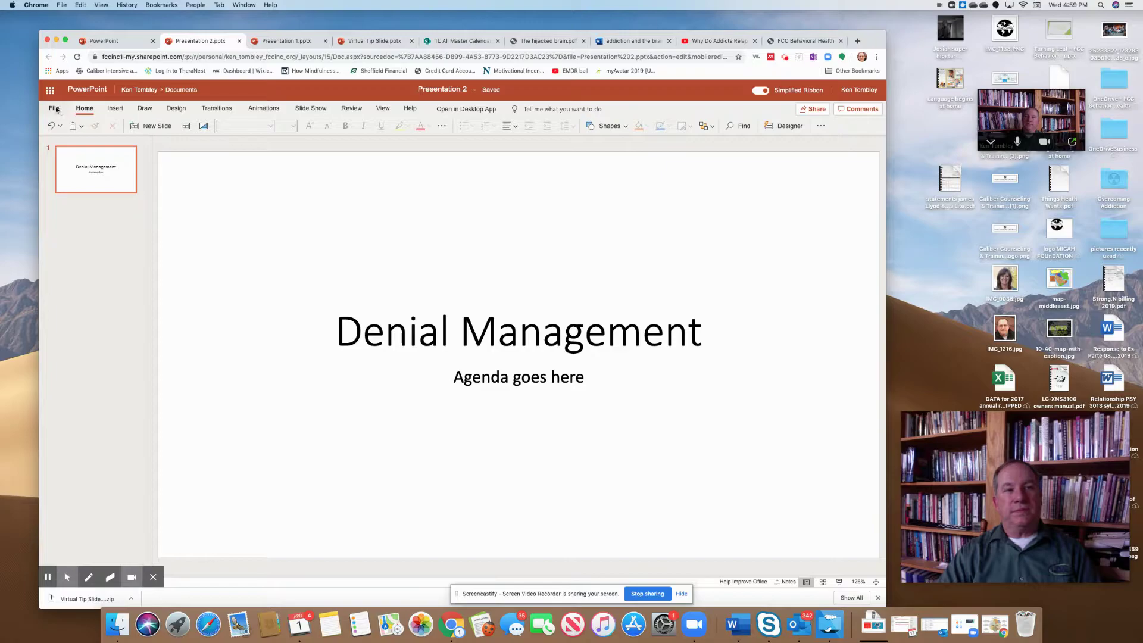
# - Bring up the slide show options for the Denial Management presentation
pyautogui.click(294, 109)
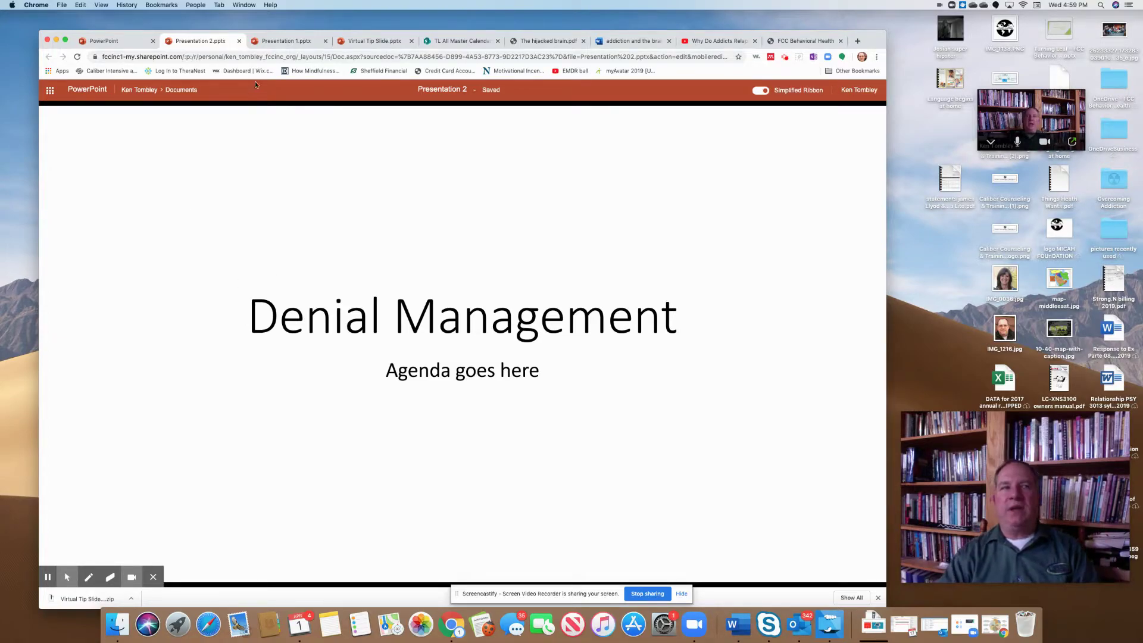
# - Move through the Presentation 1, handouts library and Virtual Tip Slide tabs to The hijacked brain.pdf infographic
pyautogui.click(285, 43)
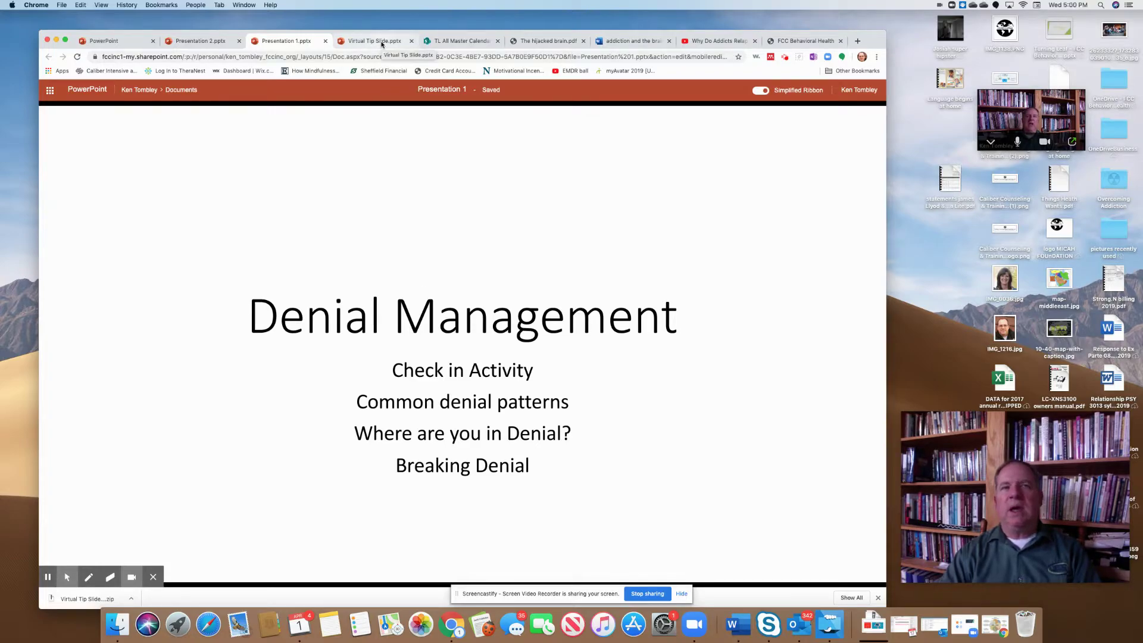
pyautogui.click(451, 41)
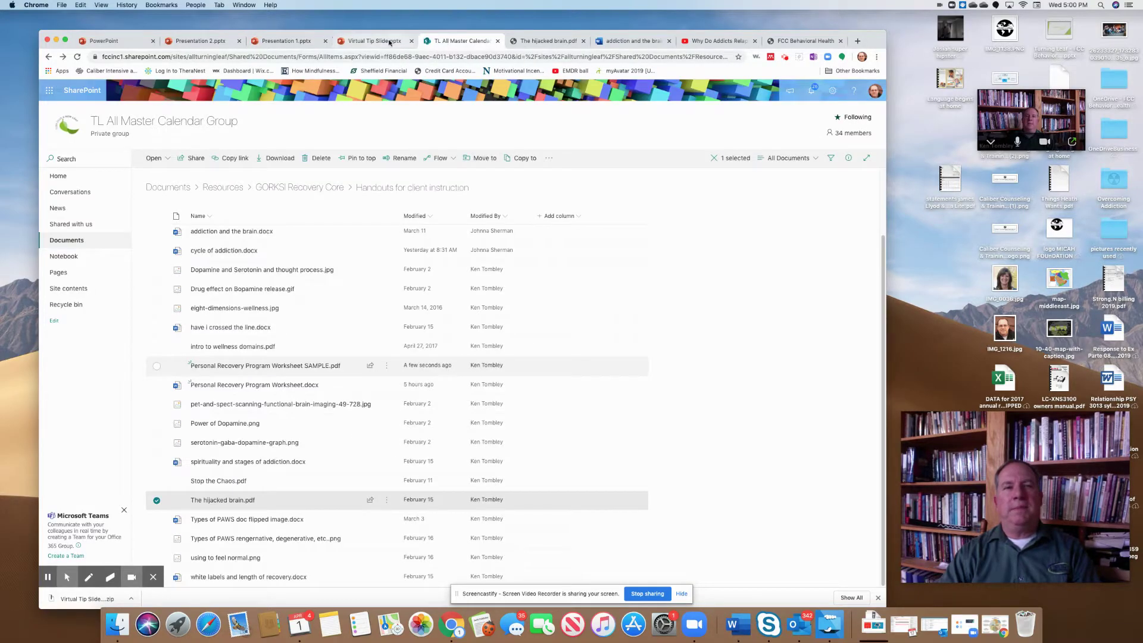
pyautogui.click(390, 42)
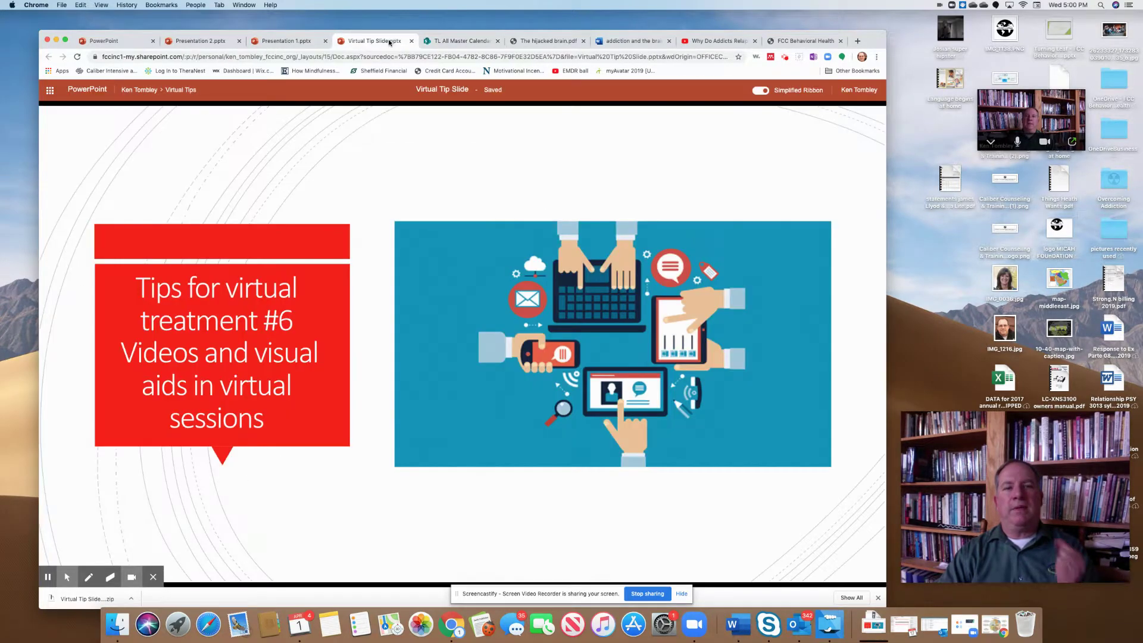
pyautogui.click(546, 41)
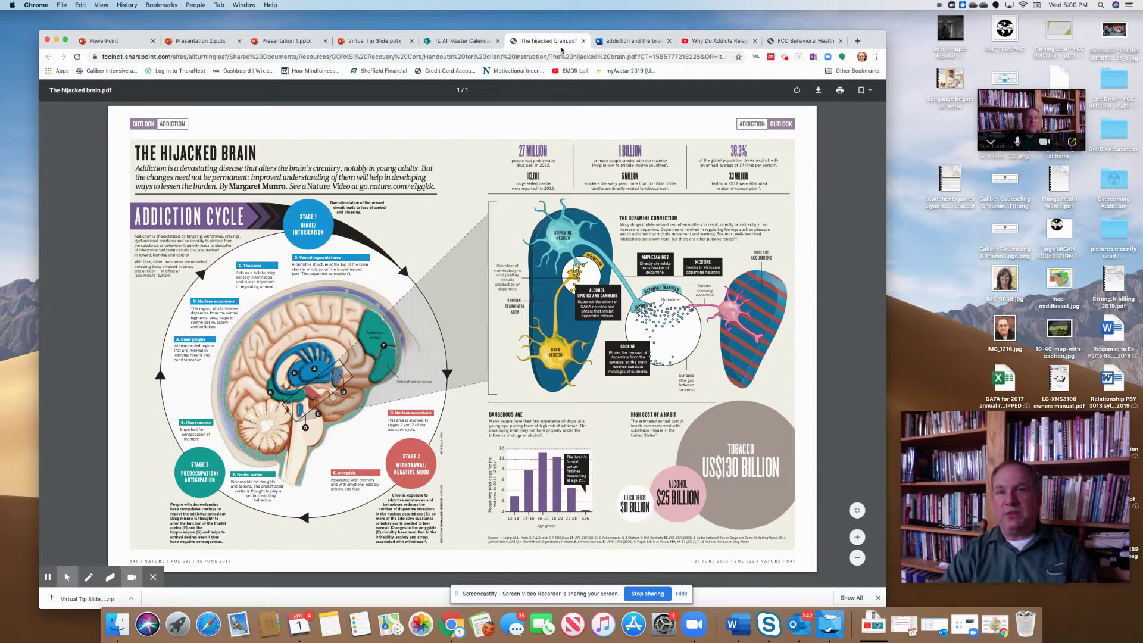
# - Switch to the 'addiction and the brain' handout in Word for the web
pyautogui.click(625, 42)
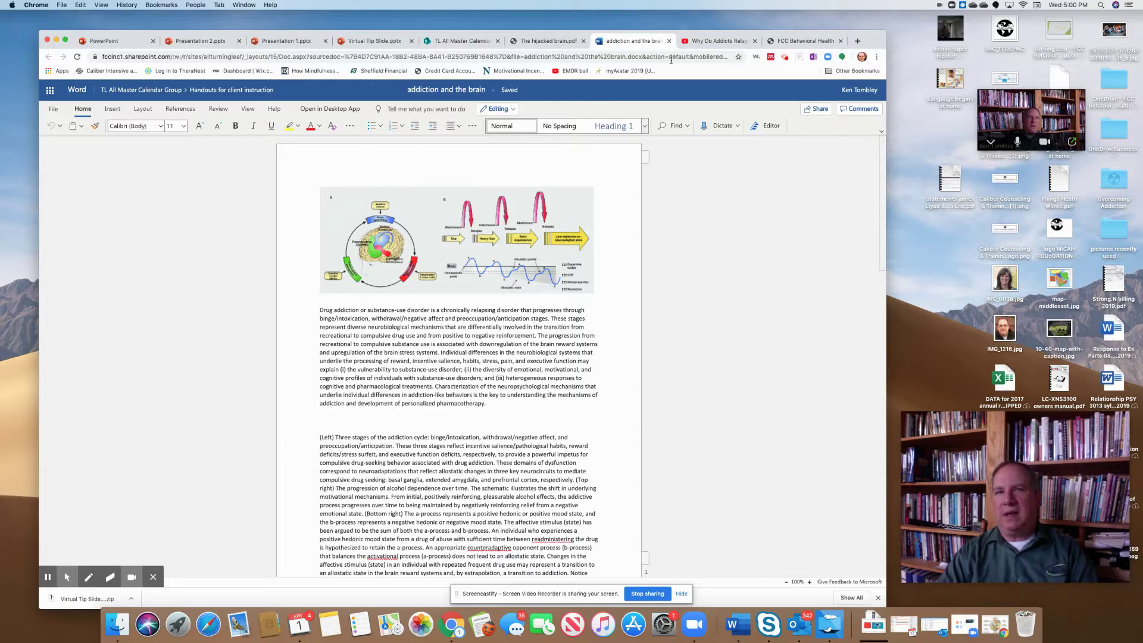
# - Switch to the YouTube video 'Why Do Addicts Relapse ?', ready at 0:00
pyautogui.click(711, 41)
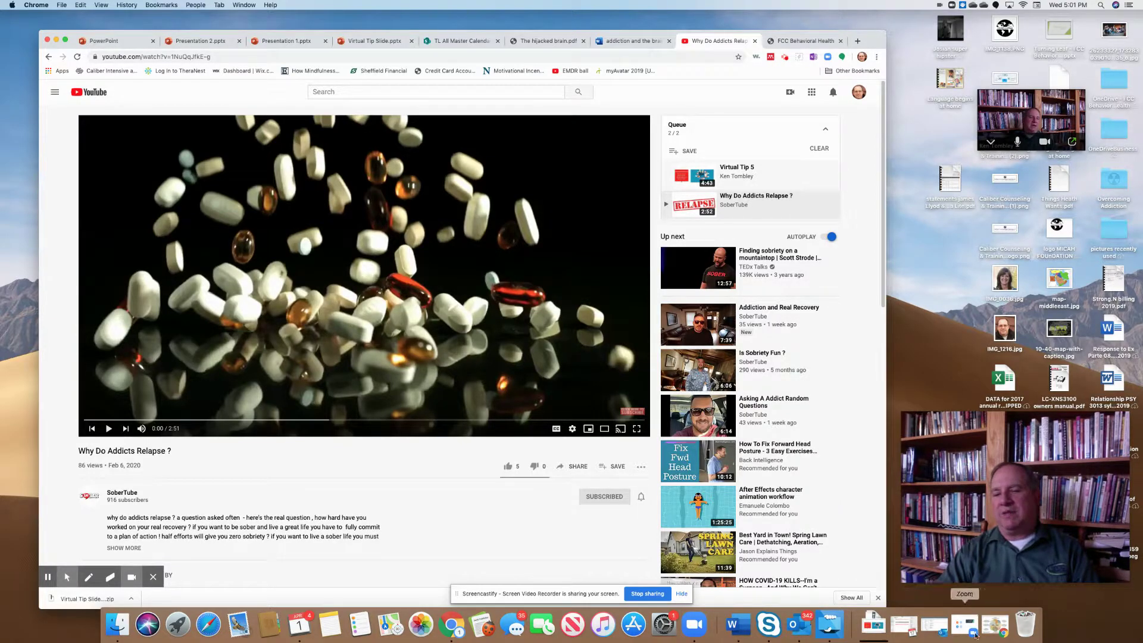
# - Restore the second Chrome window showing the eight-dimension WELLNESS diagram
pyautogui.click(976, 634)
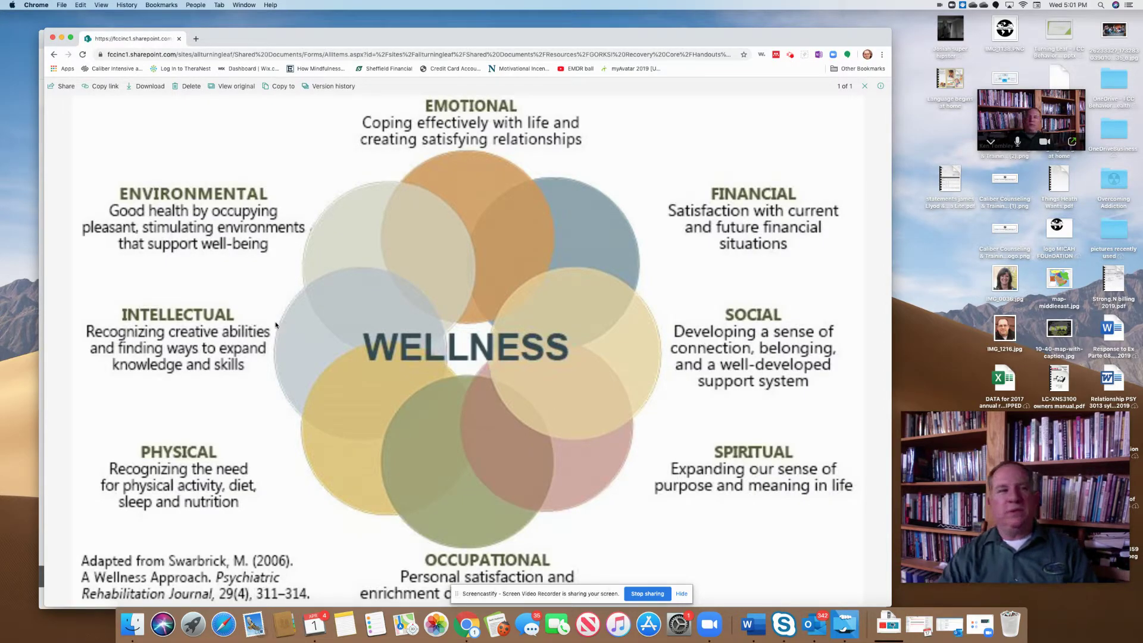
# - Minimize the Wellness diagram window to uncover the YouTube video
pyautogui.click(61, 37)
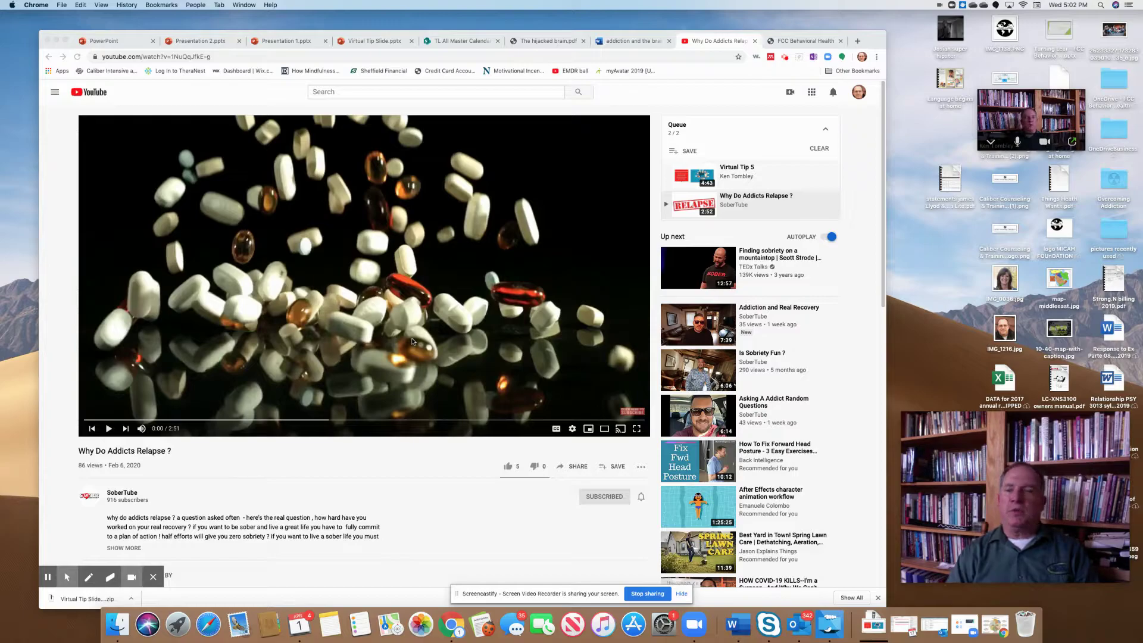
# - Exit minimal video view to bring back the full Zoom meeting window
pyautogui.click(1072, 142)
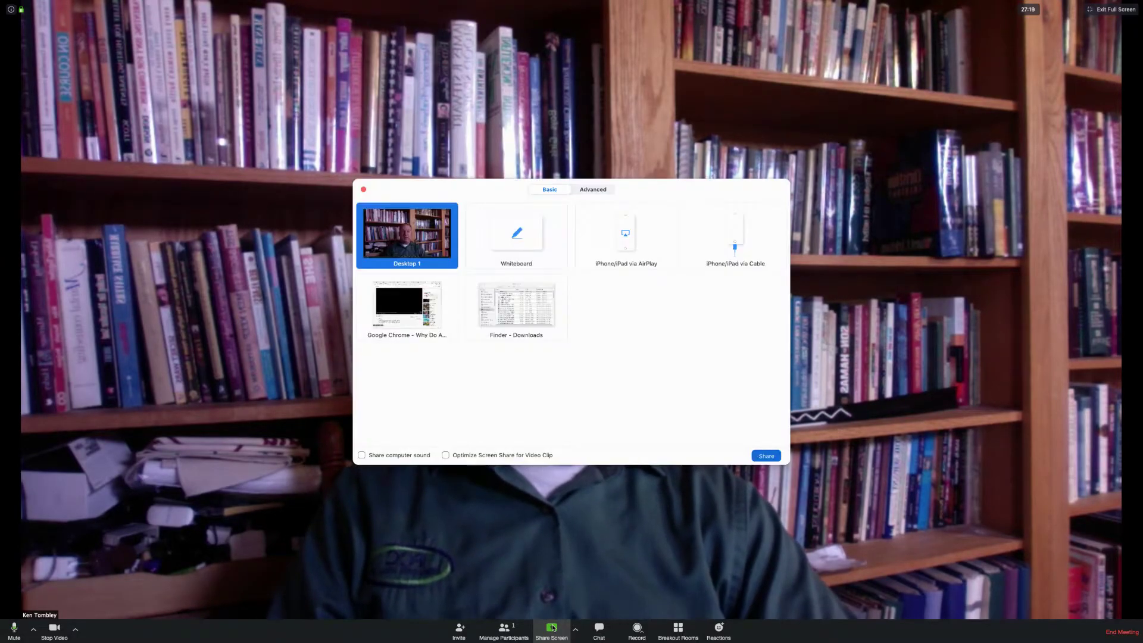
# - Pick the Google Chrome 'Why Do Addicts Relapse?' window as the source to share
pyautogui.click(405, 315)
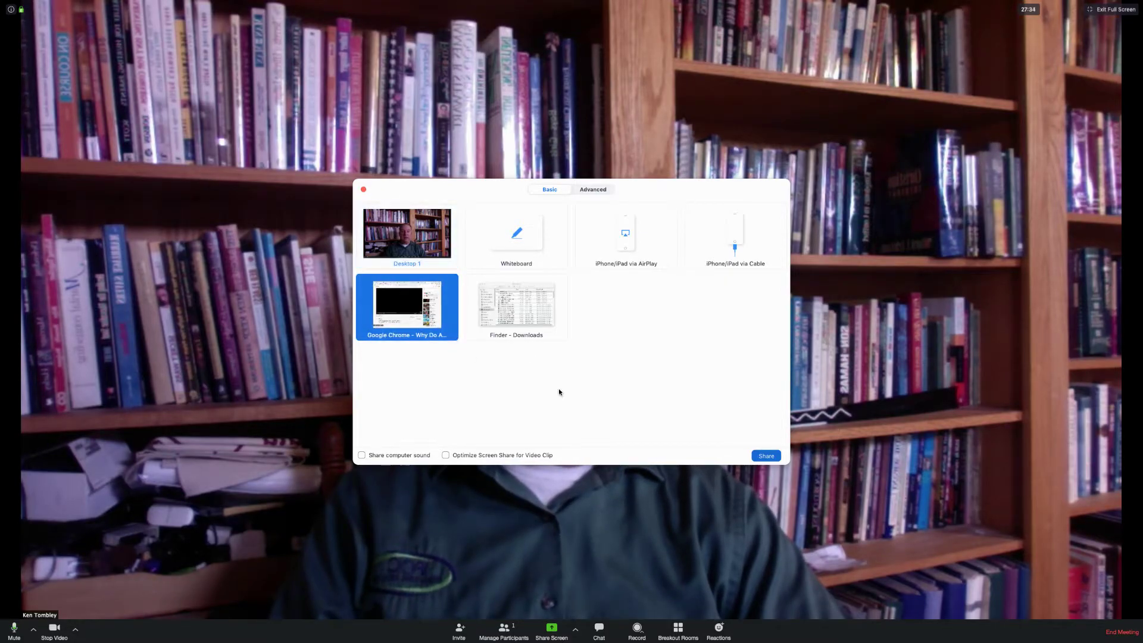
# - Start sharing the selected Chrome window showing the relapse video
pyautogui.click(766, 456)
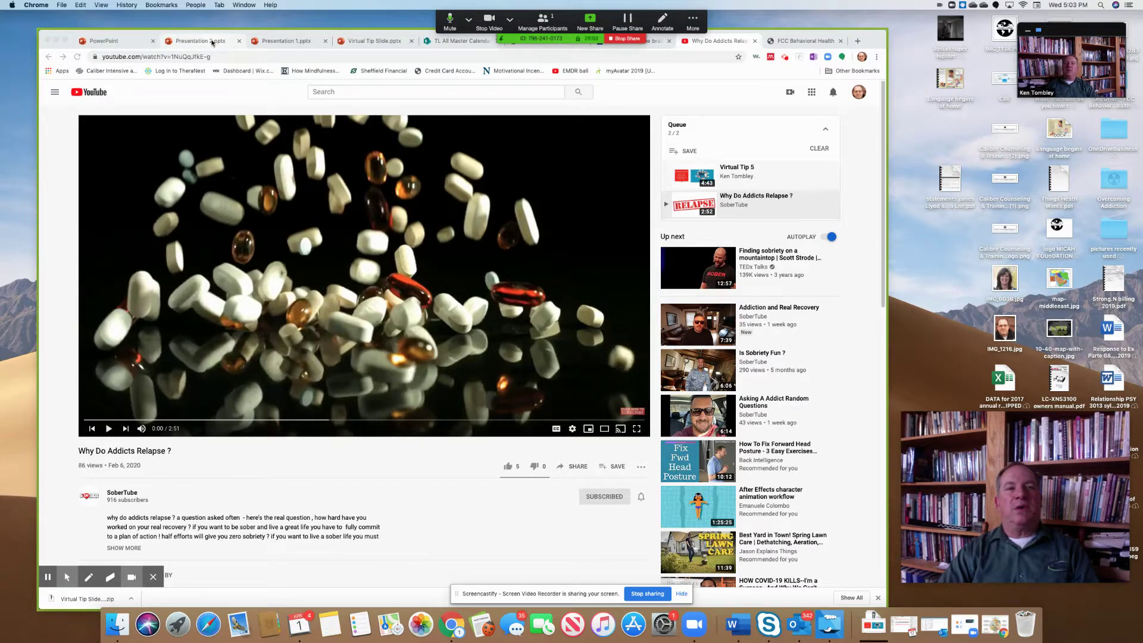
pyautogui.click(283, 42)
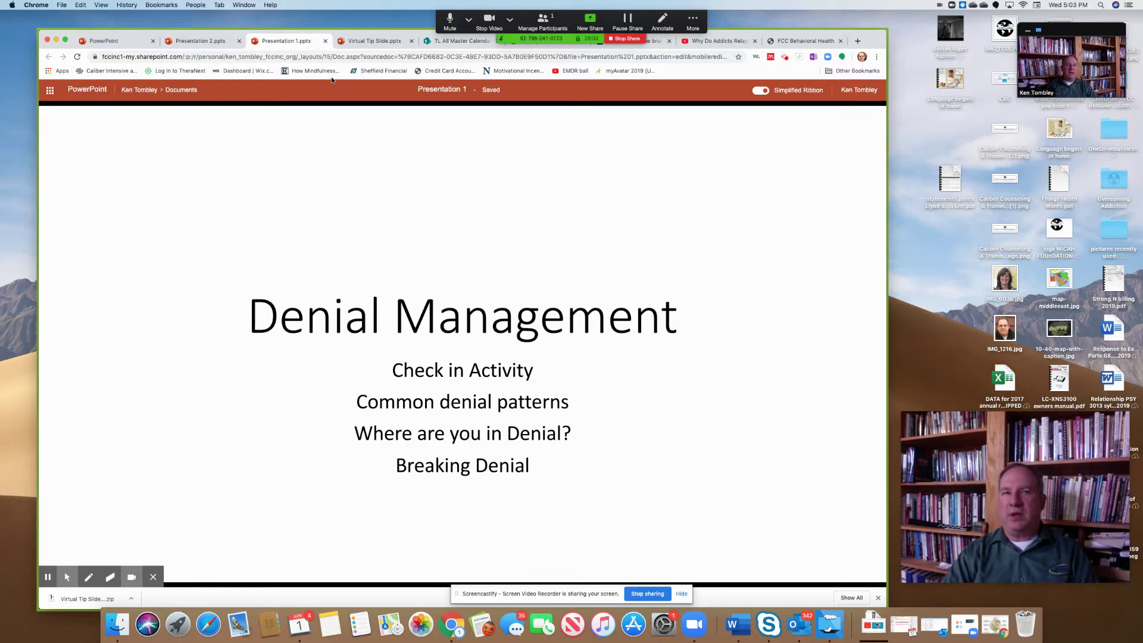
# - Stop sharing, enter full screen, and share the Chrome Presentation 1 slides window again
pyautogui.click(625, 39)
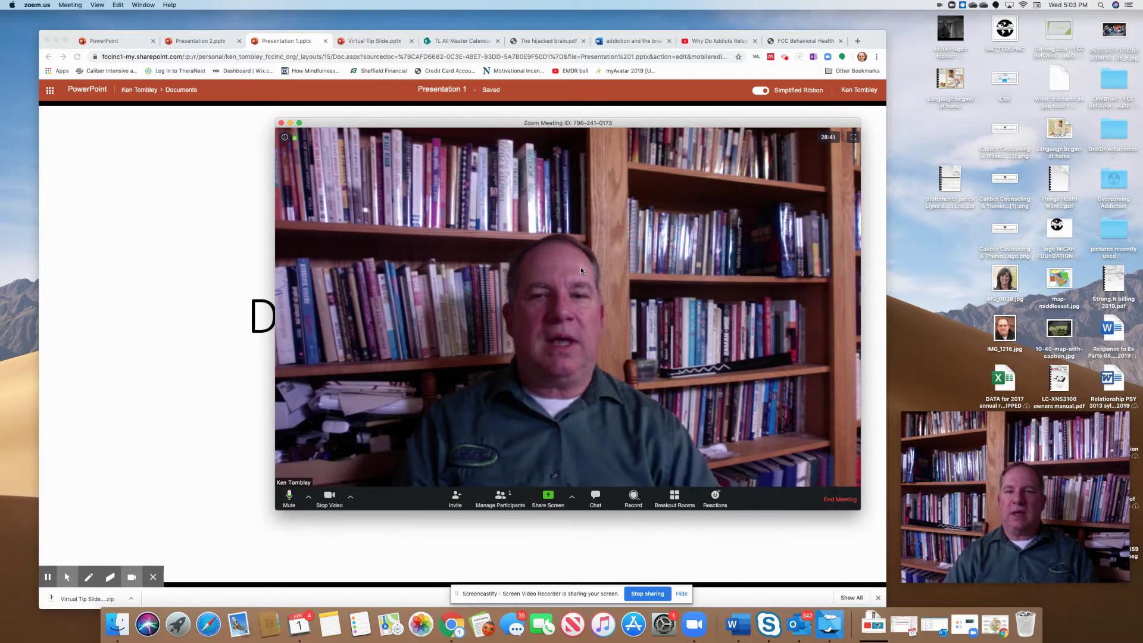
pyautogui.click(853, 138)
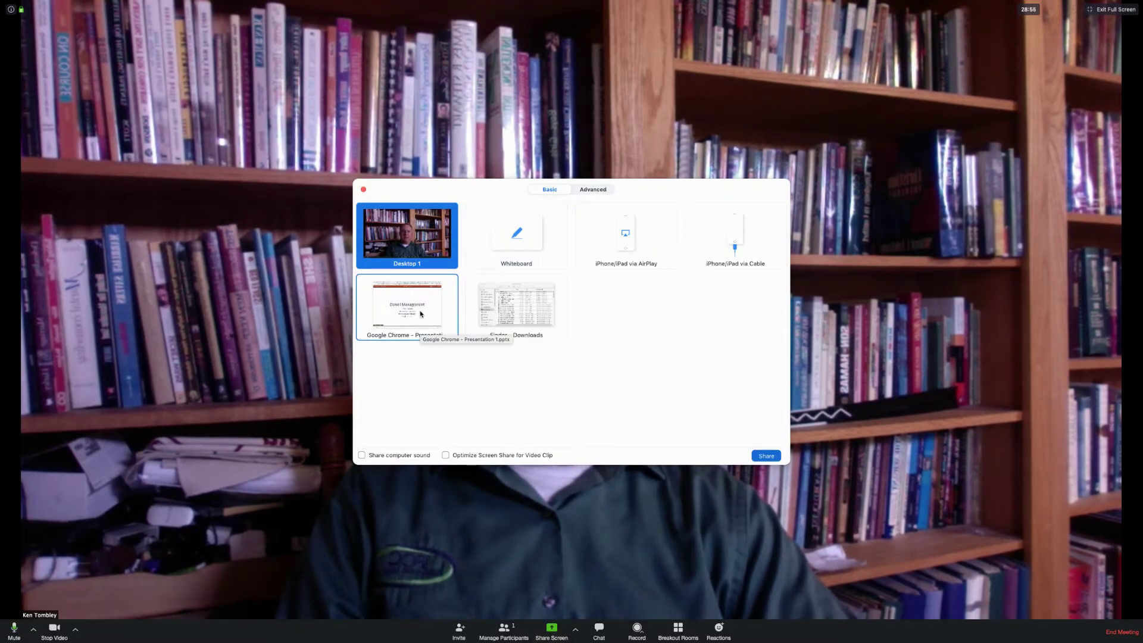
pyautogui.click(404, 334)
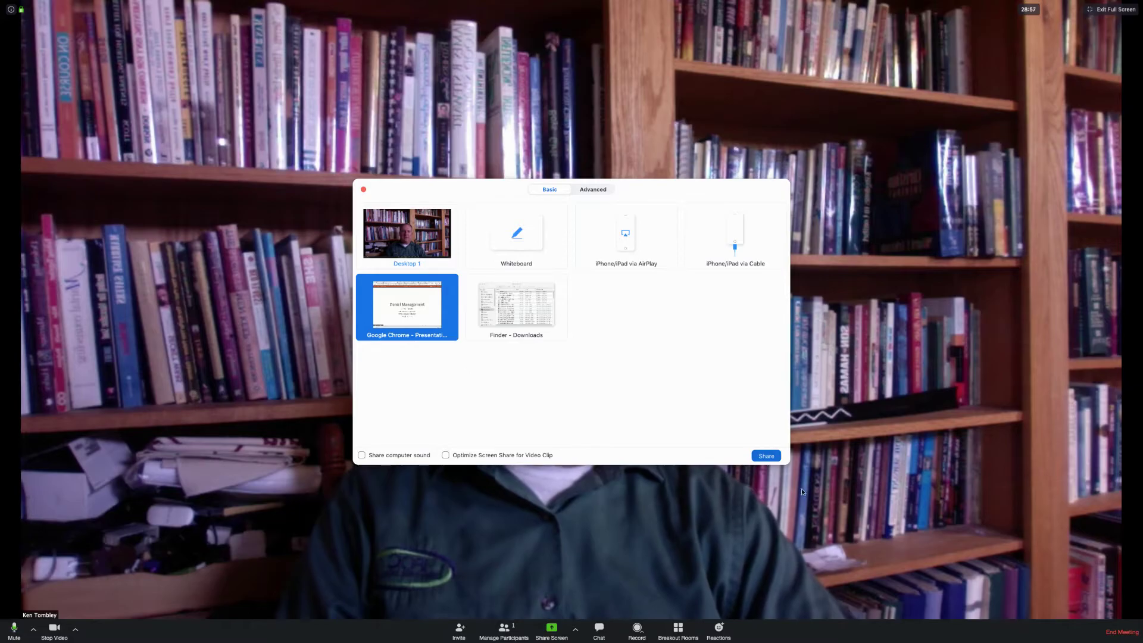
pyautogui.click(766, 456)
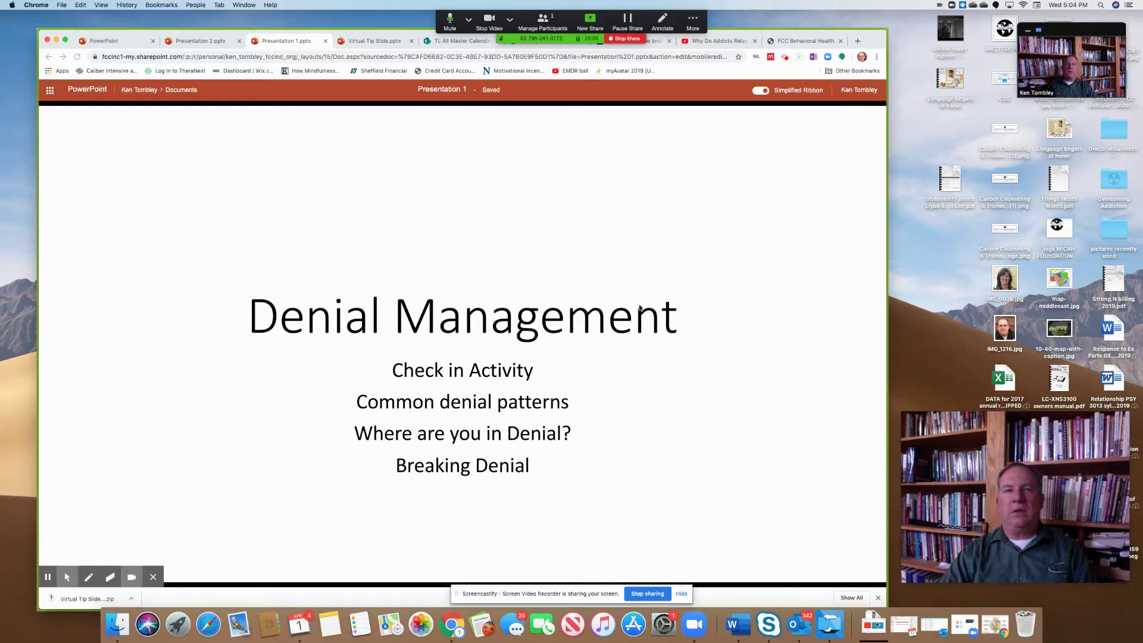
# - Move the Chrome window lower and switch it to the 'addiction and the brain' handout
pyautogui.moveTo(870, 38); pyautogui.dragTo(872, 68)
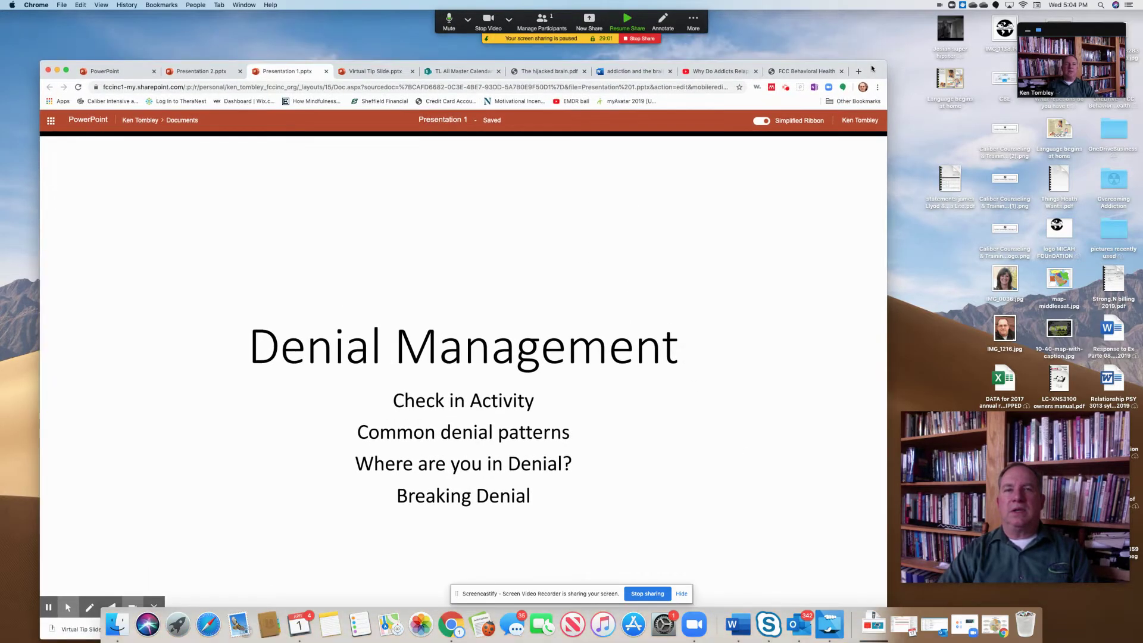
pyautogui.click(548, 72)
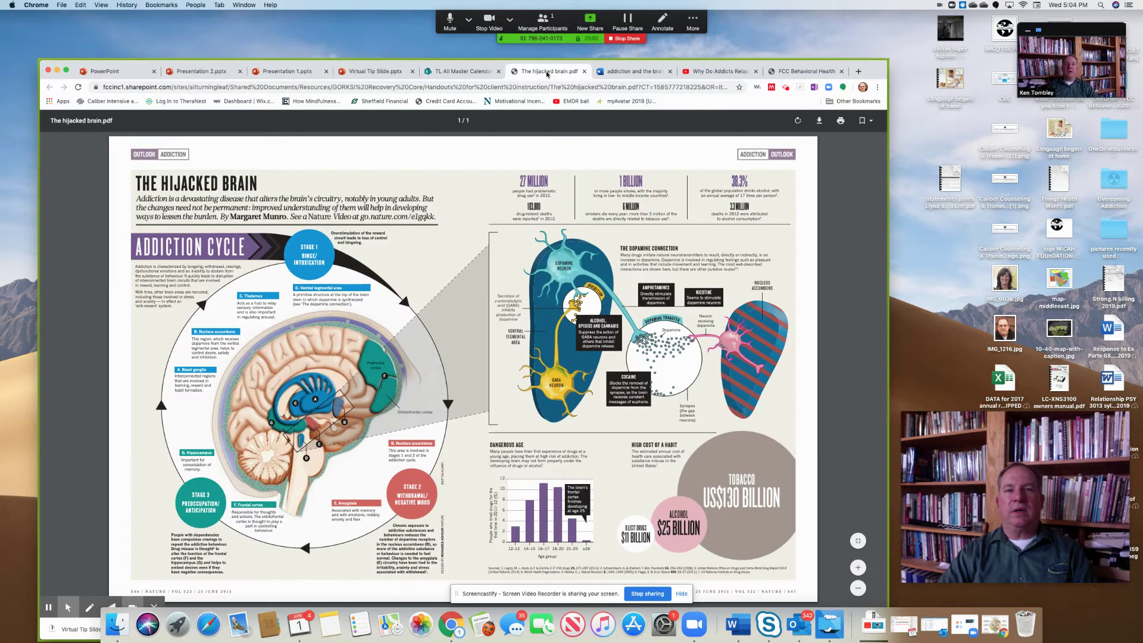
pyautogui.click(610, 75)
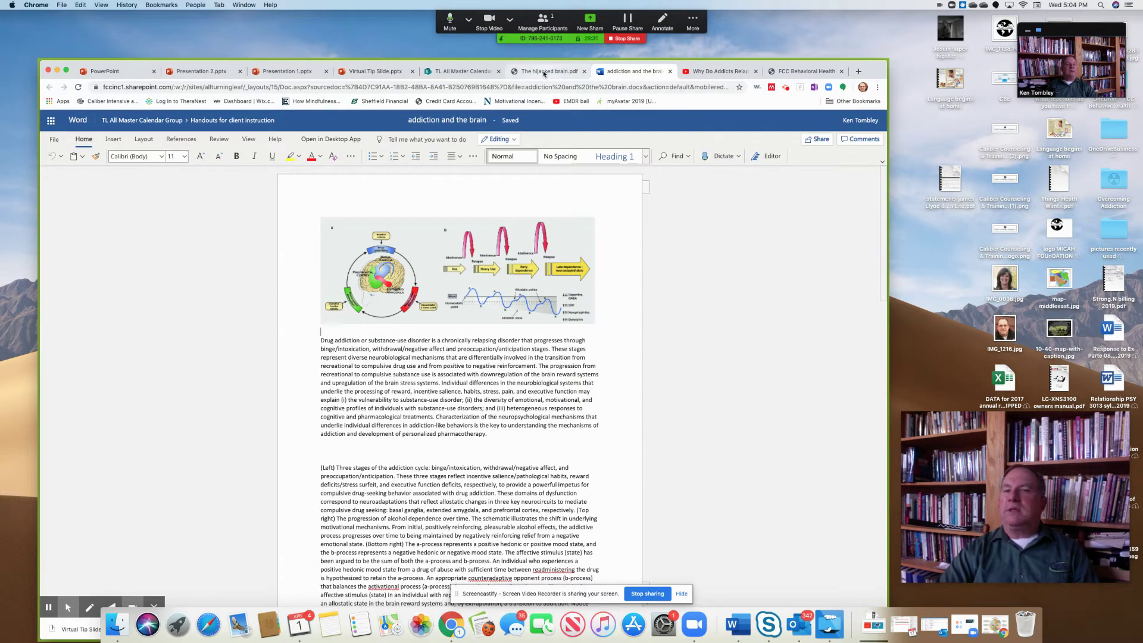
# - Stop sharing, then reshare the Chrome window through the Share Screen picker
pyautogui.click(619, 39)
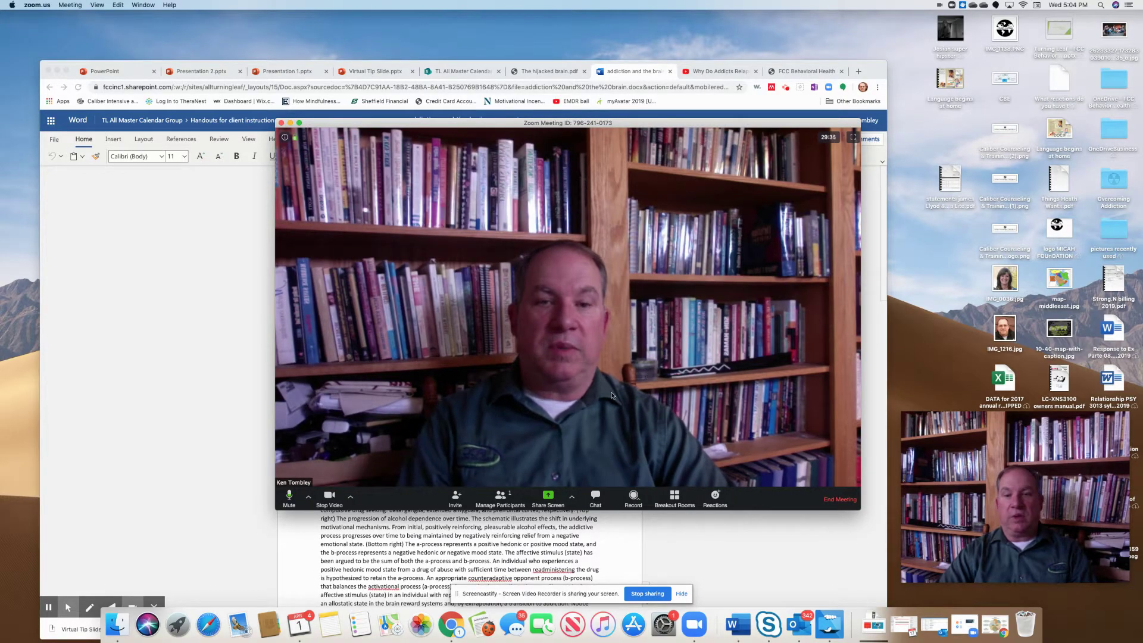
pyautogui.click(550, 498)
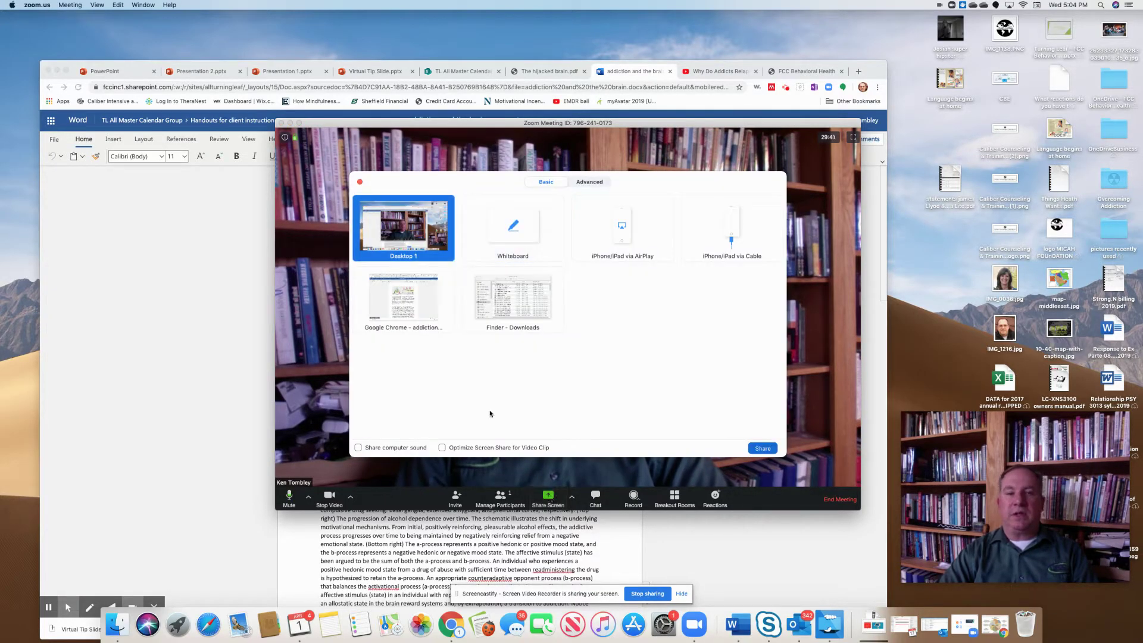
pyautogui.click(450, 327)
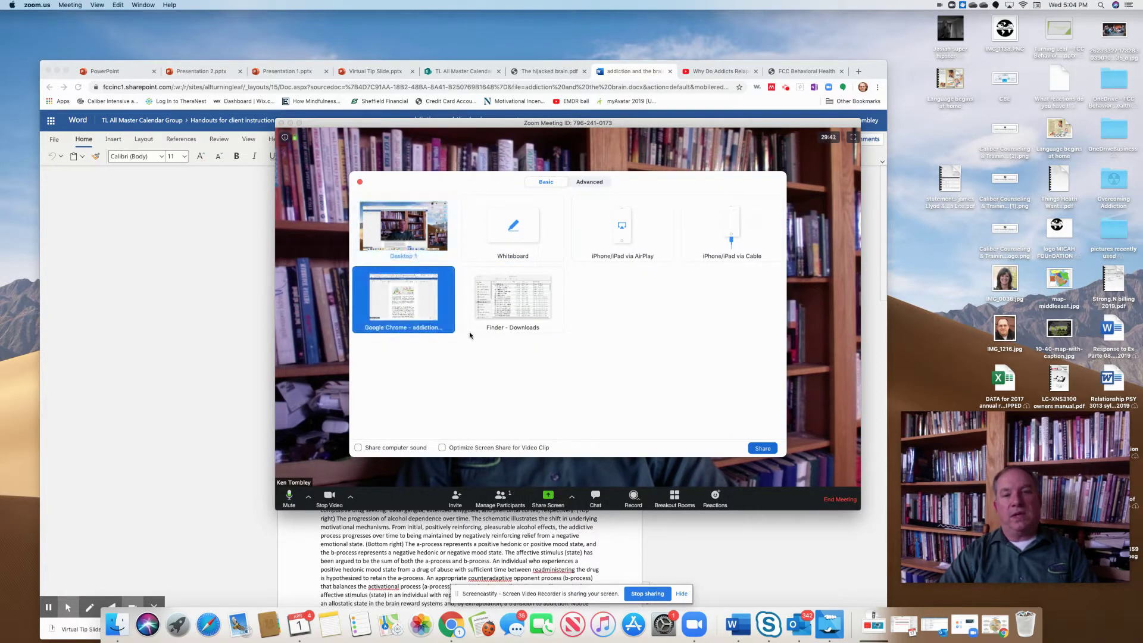
pyautogui.click(761, 448)
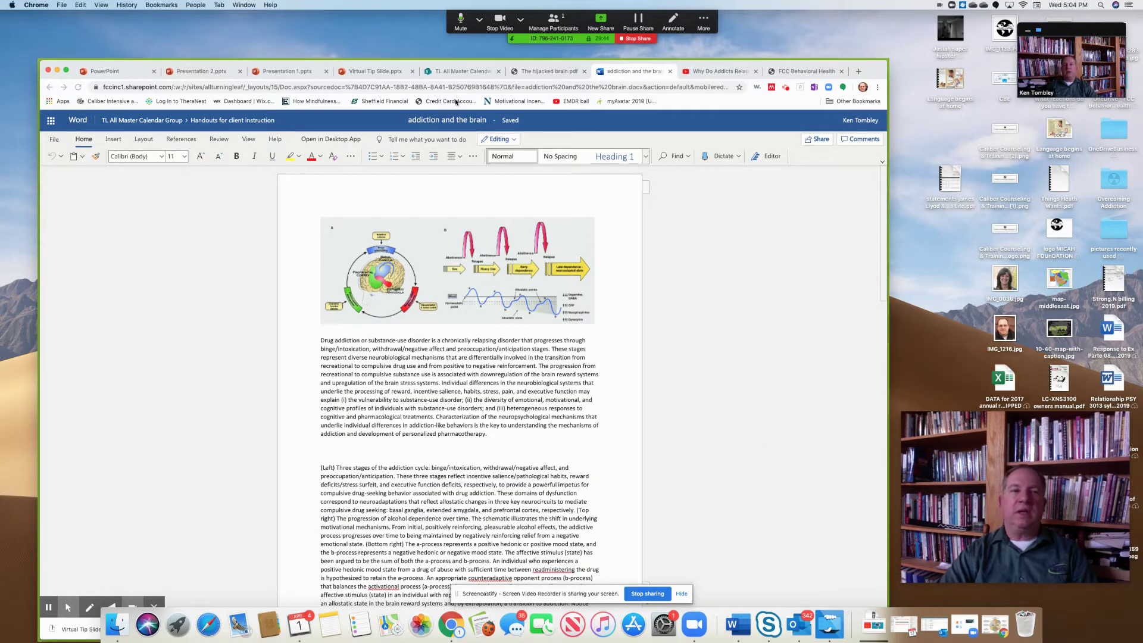
# - Switch the shared Chrome window to The hijacked brain.pdf with its Addiction Cycle infographic
pyautogui.click(548, 71)
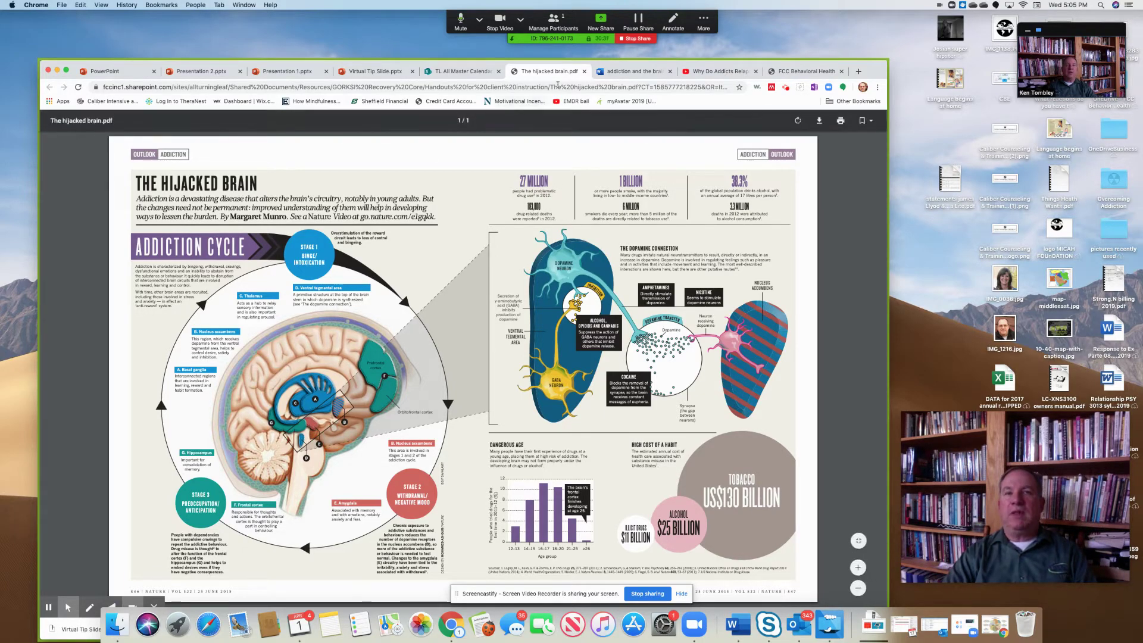
# - Stop sharing, enter full screen, and choose the Chrome window showing The hijacked brain PDF
pyautogui.click(636, 39)
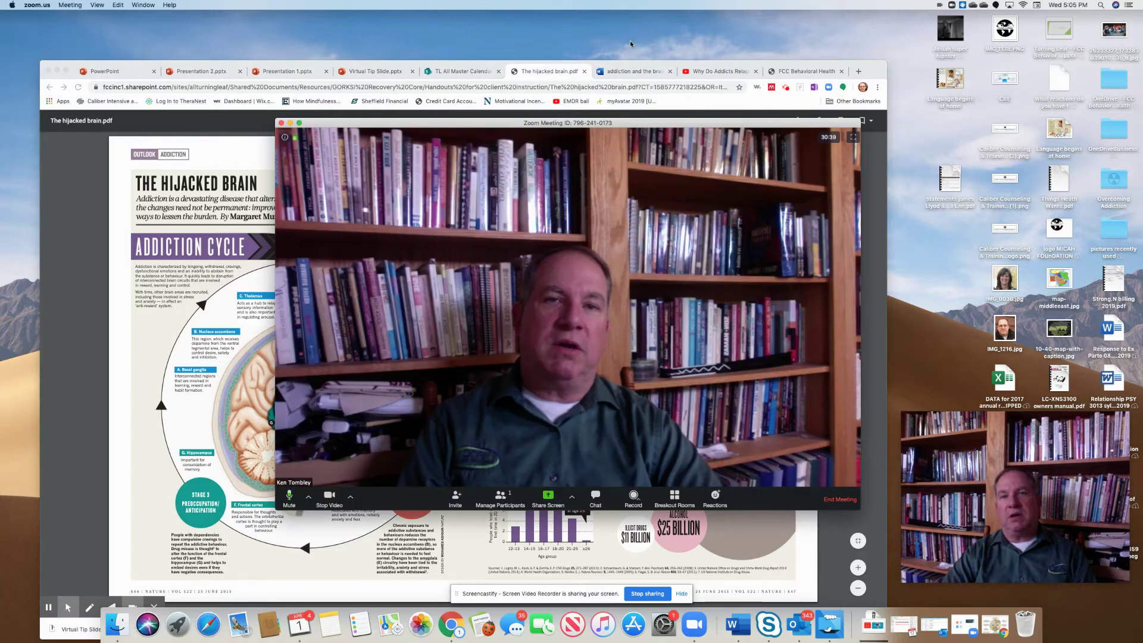
pyautogui.click(855, 137)
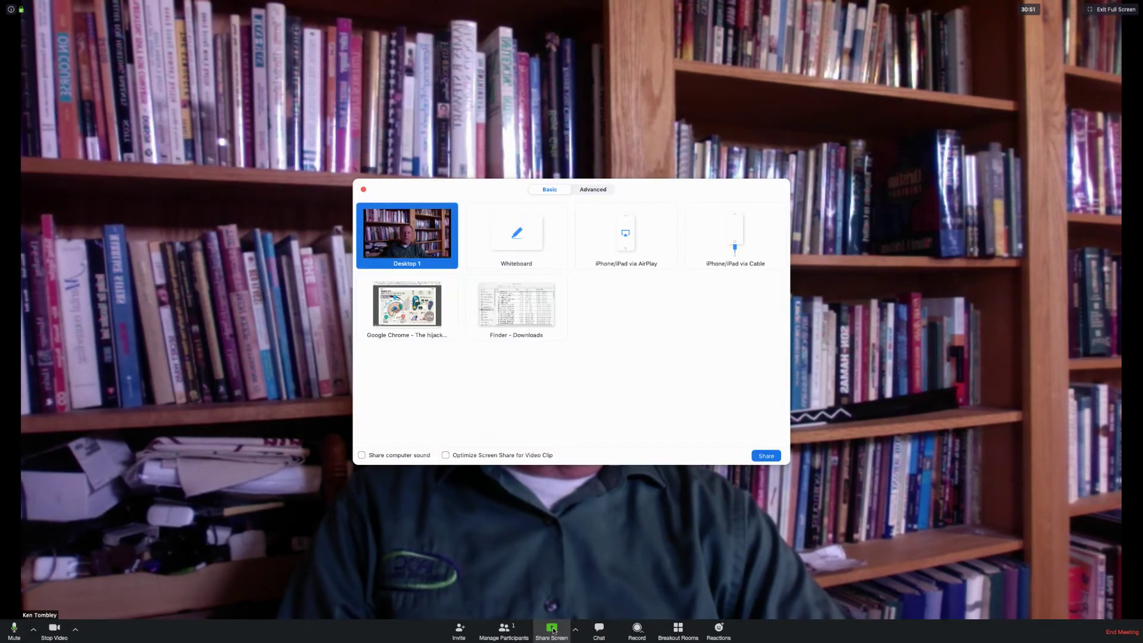
pyautogui.click(424, 309)
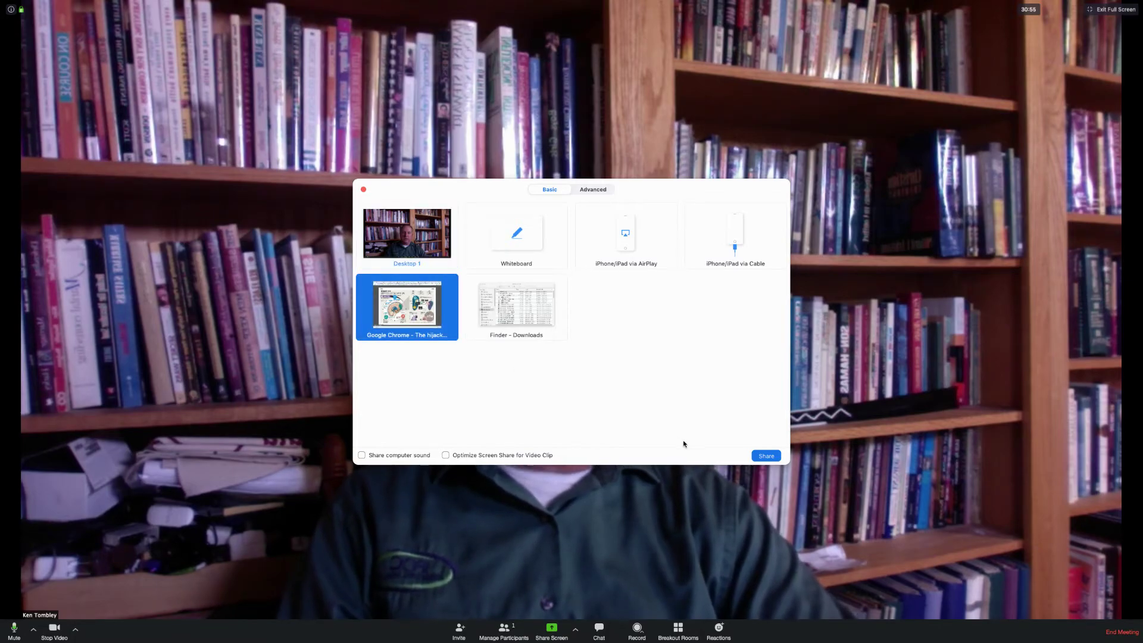
# - Share the Chrome window and play the 'Why Do Addicts Relapse?' video, pausing at 0:10
pyautogui.click(766, 456)
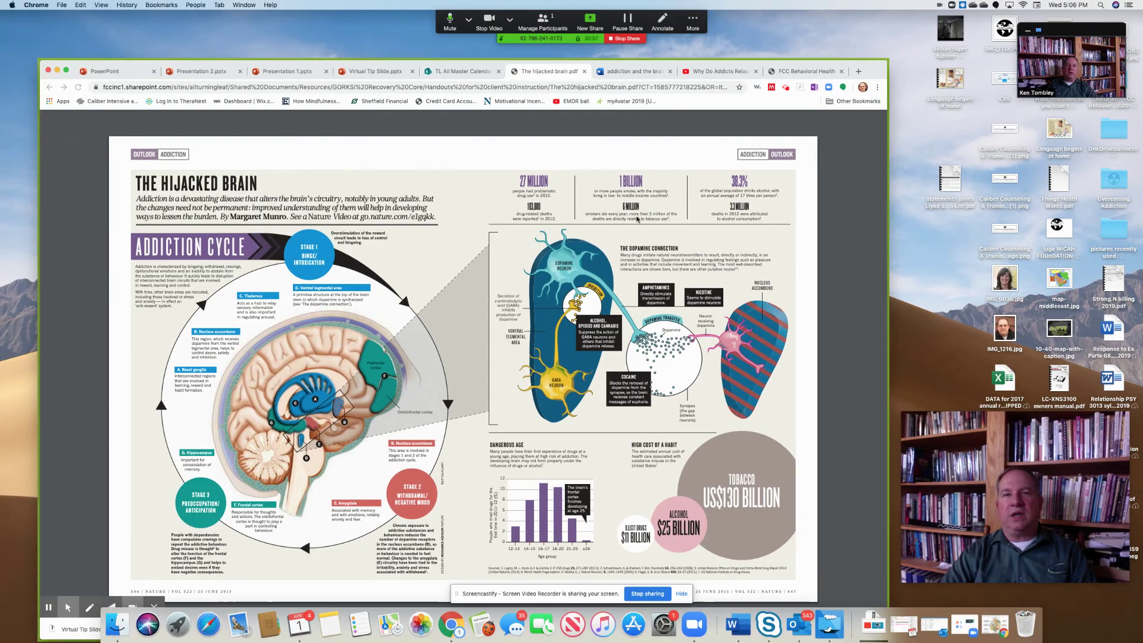
pyautogui.click(716, 72)
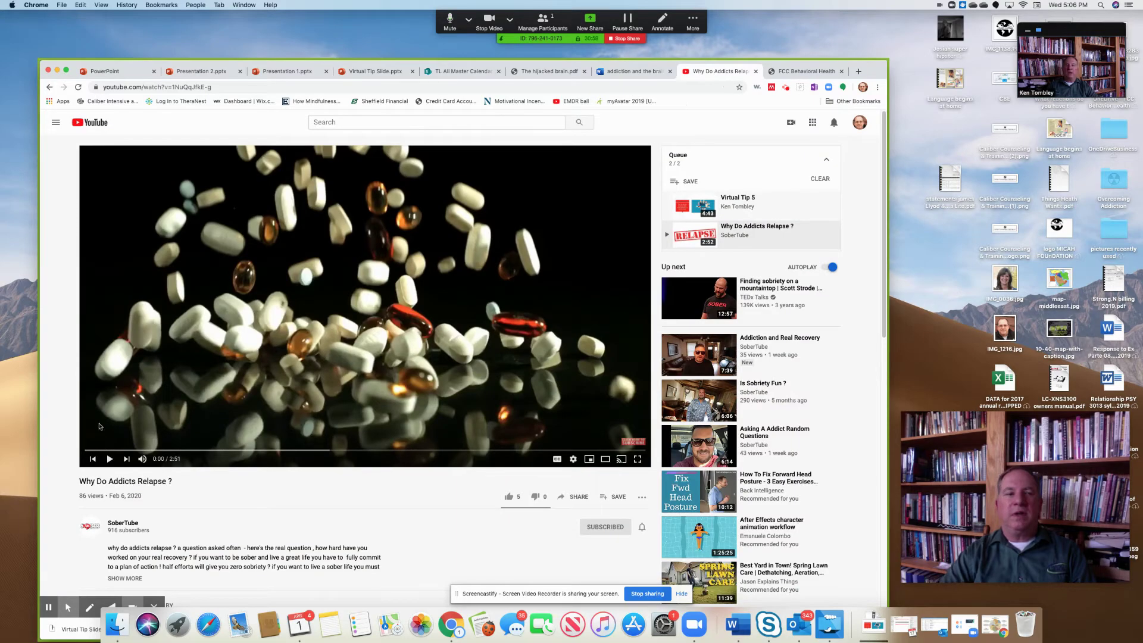
pyautogui.click(109, 459)
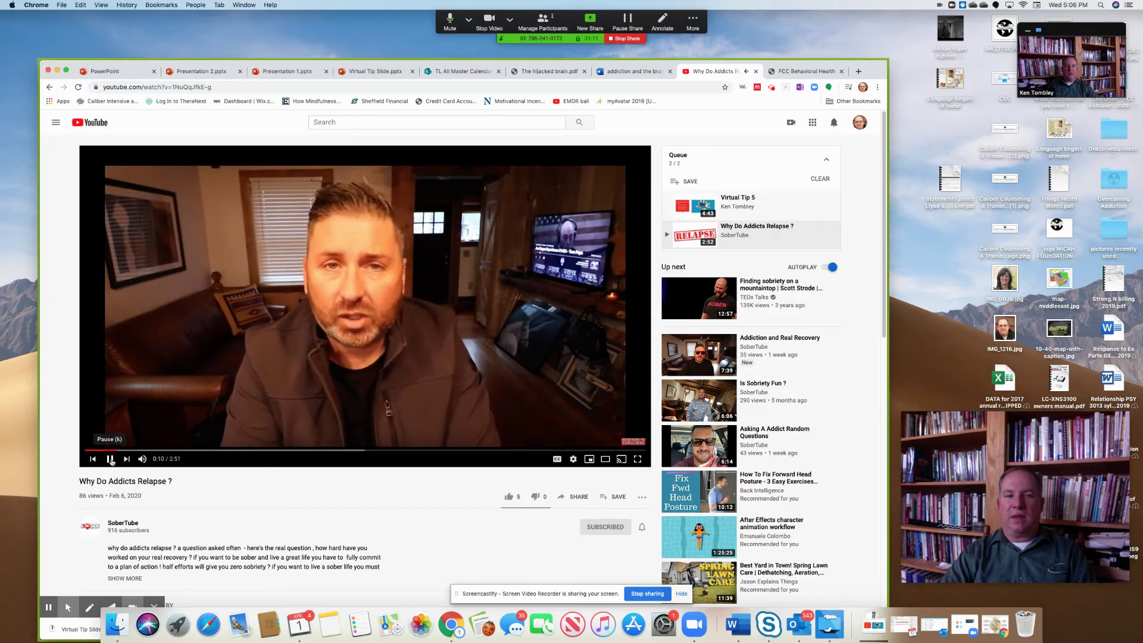
pyautogui.click(110, 460)
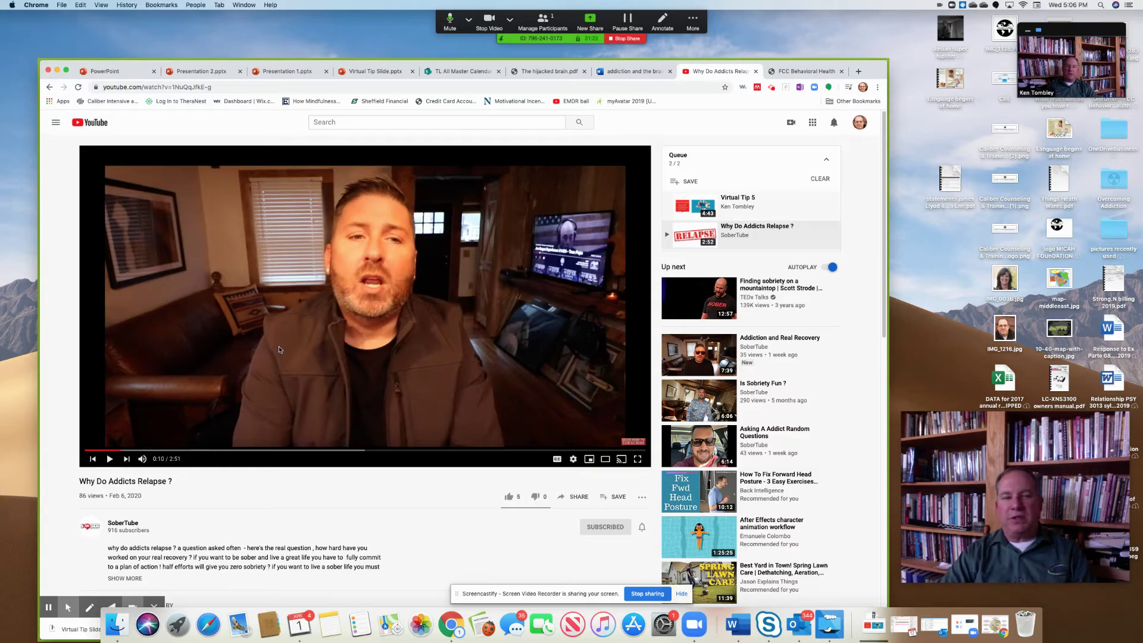
# - Stop sharing and make the speaker video fill the whole screen
pyautogui.click(625, 39)
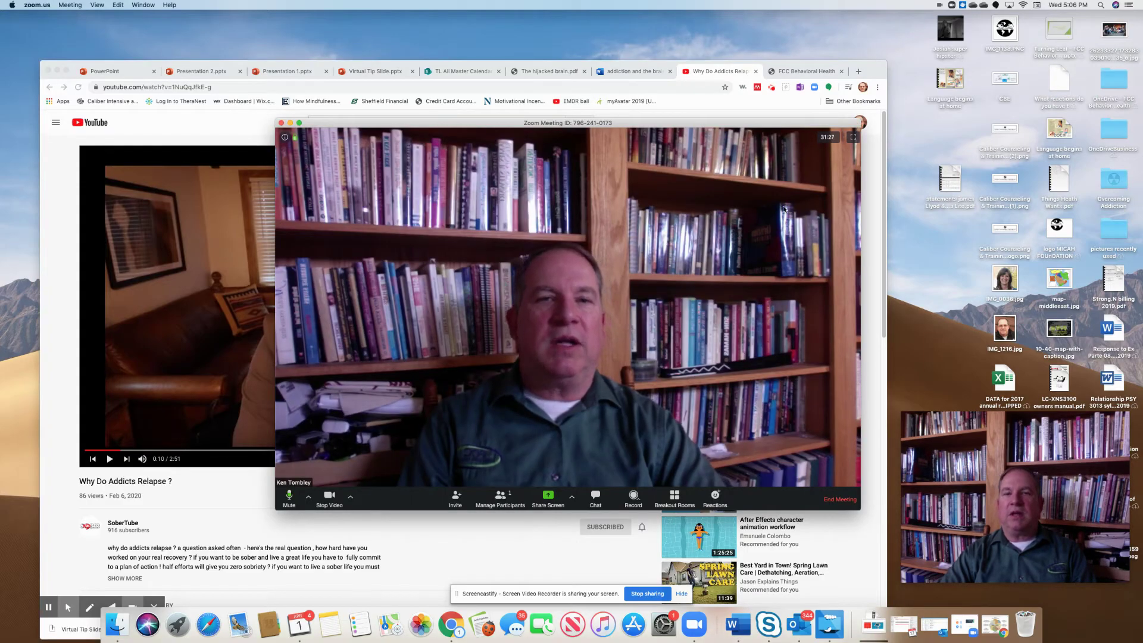
pyautogui.click(853, 139)
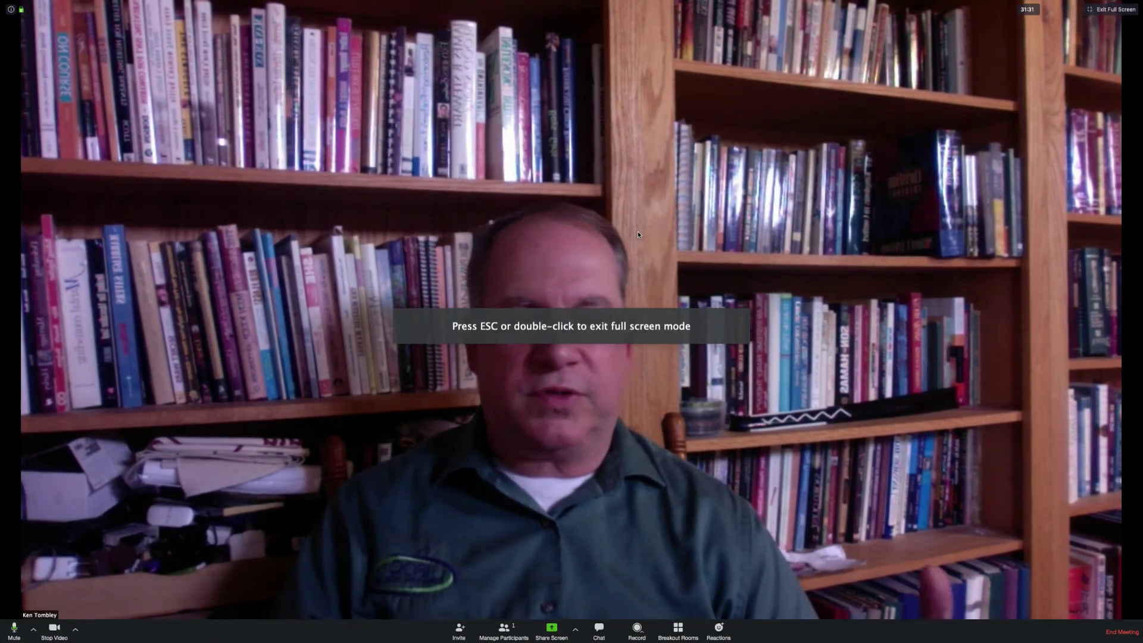